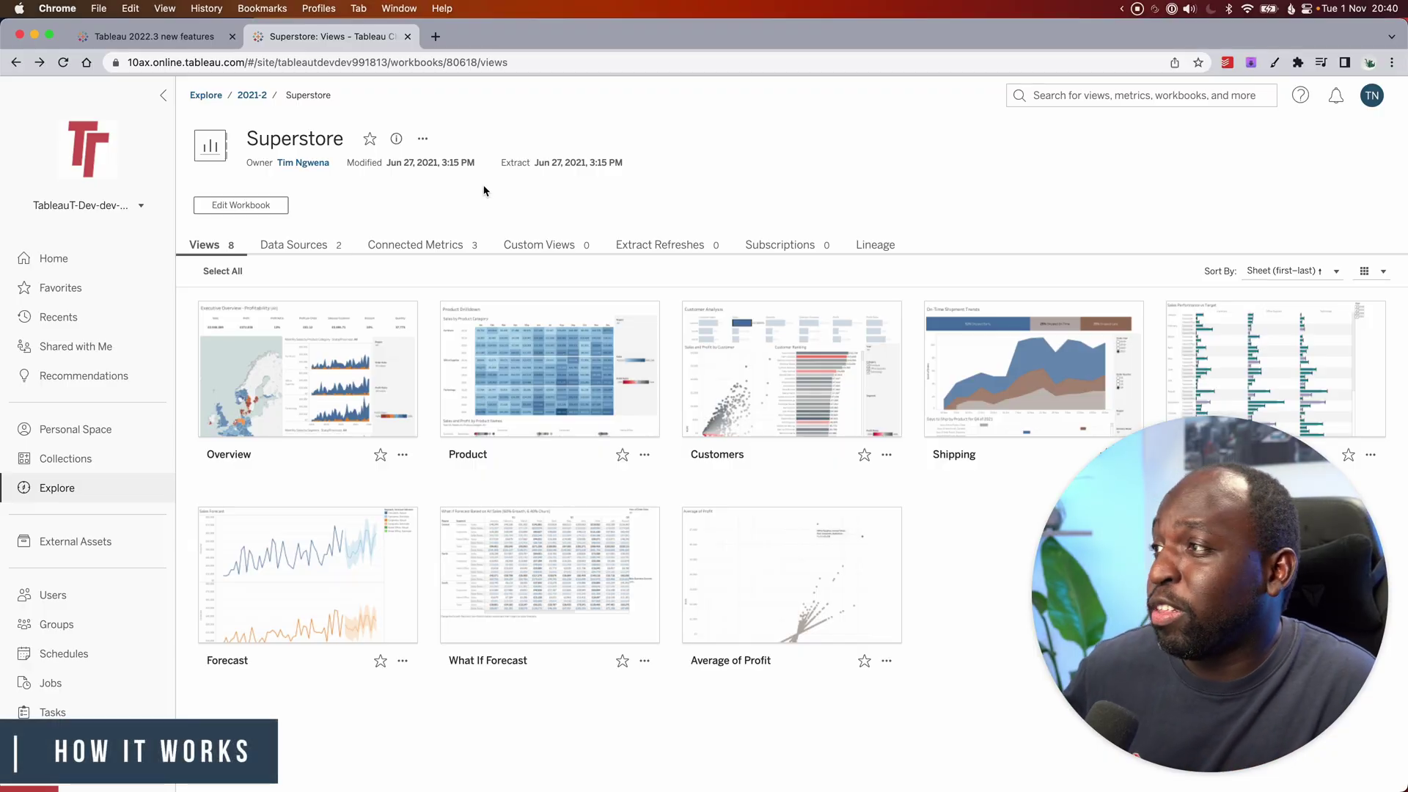
Step: Review the Superstore workbook's permissions, then close the Permissions window
{"action": "left_click", "coordinate": [422, 138]}
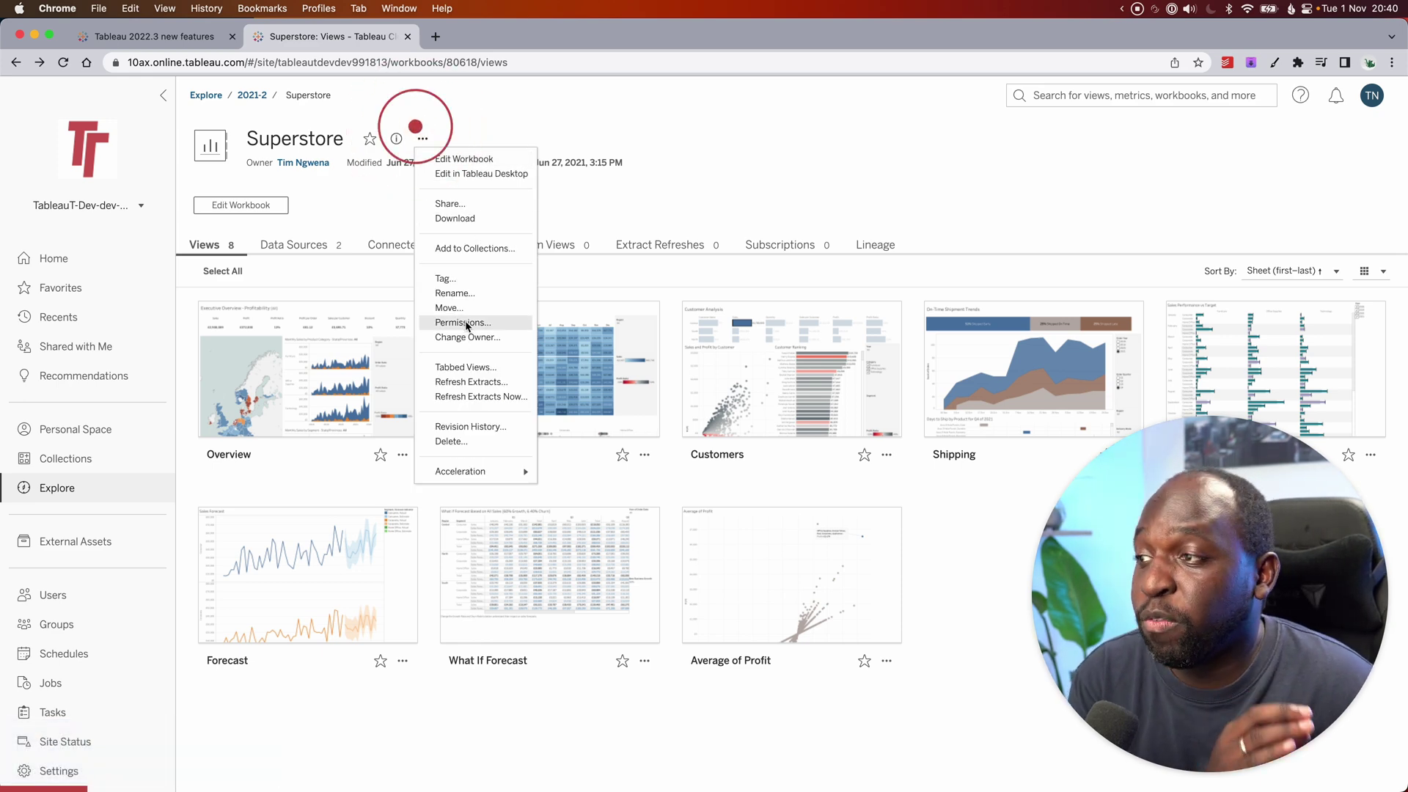
{"action": "left_click", "coordinate": [557, 323]}
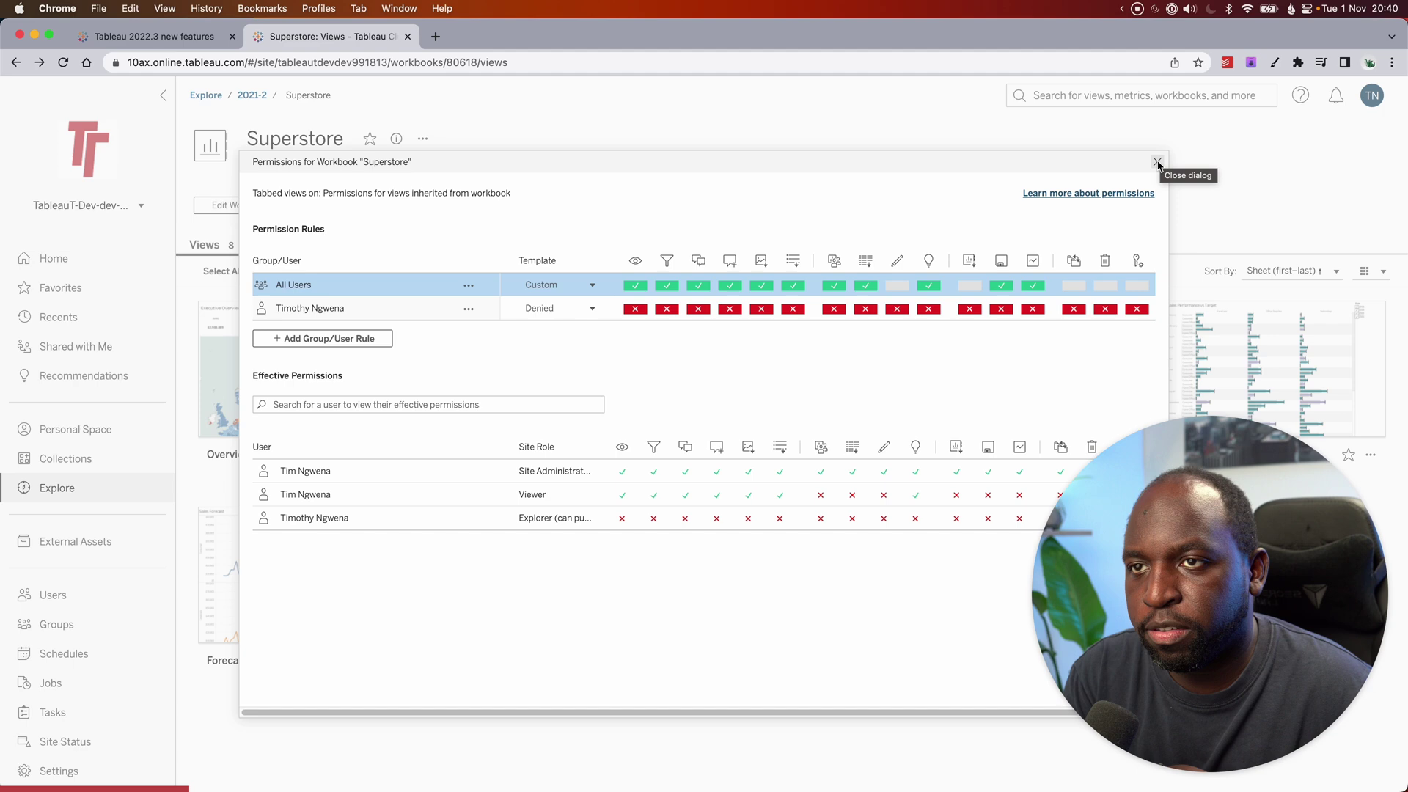
{"action": "left_click", "coordinate": [1156, 163]}
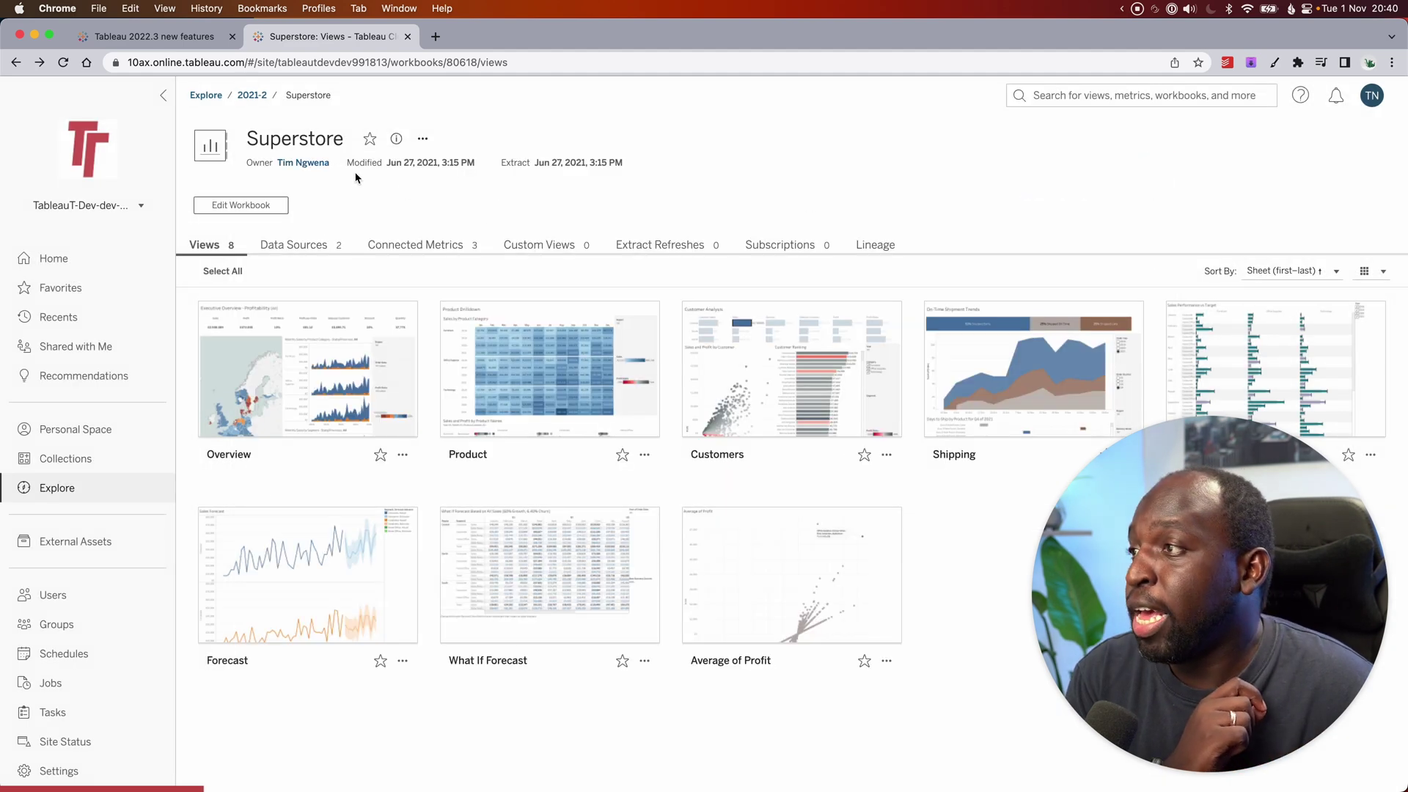
Step: Share Superstore with the user, selected by name from the suggestions
{"action": "left_click", "coordinate": [423, 139]}
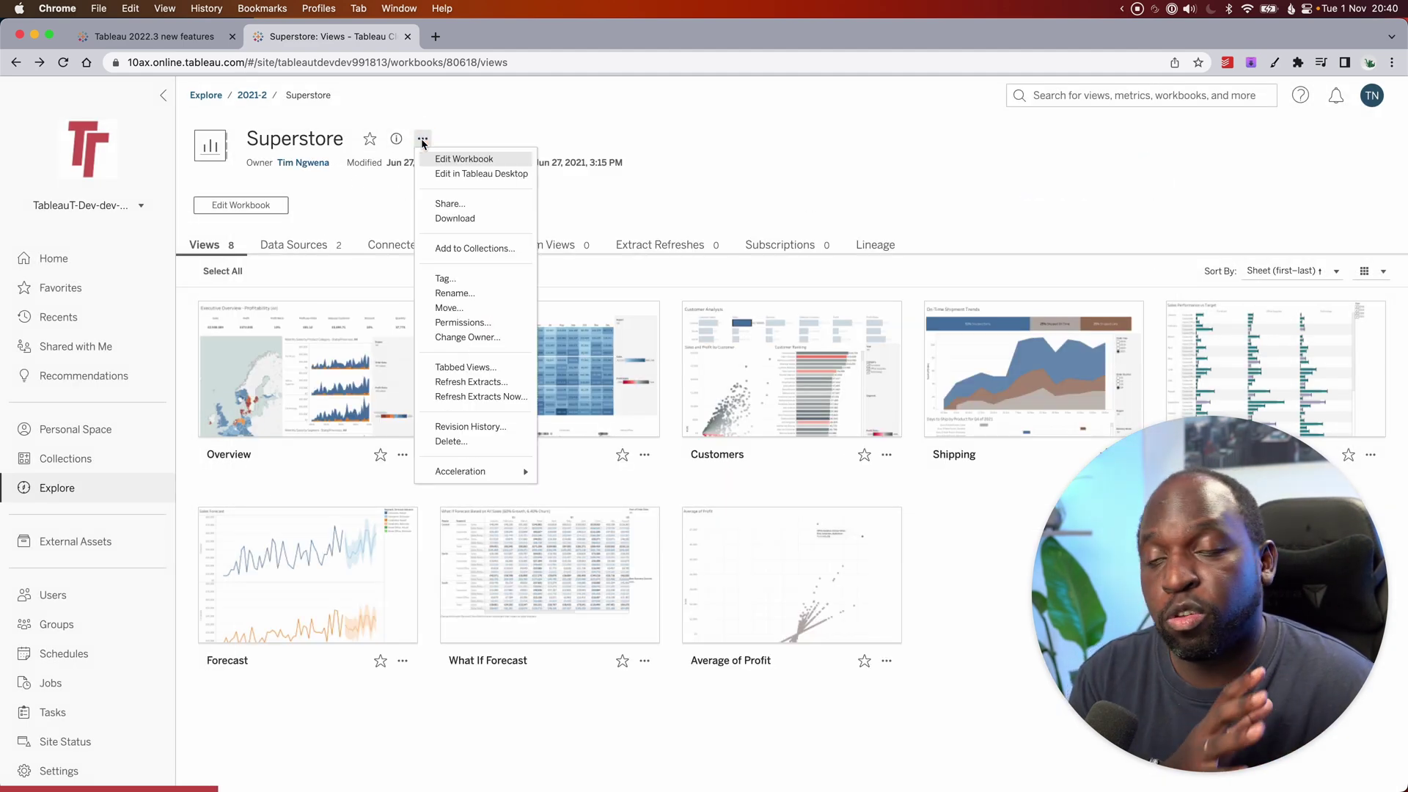
{"action": "left_click", "coordinate": [450, 203]}
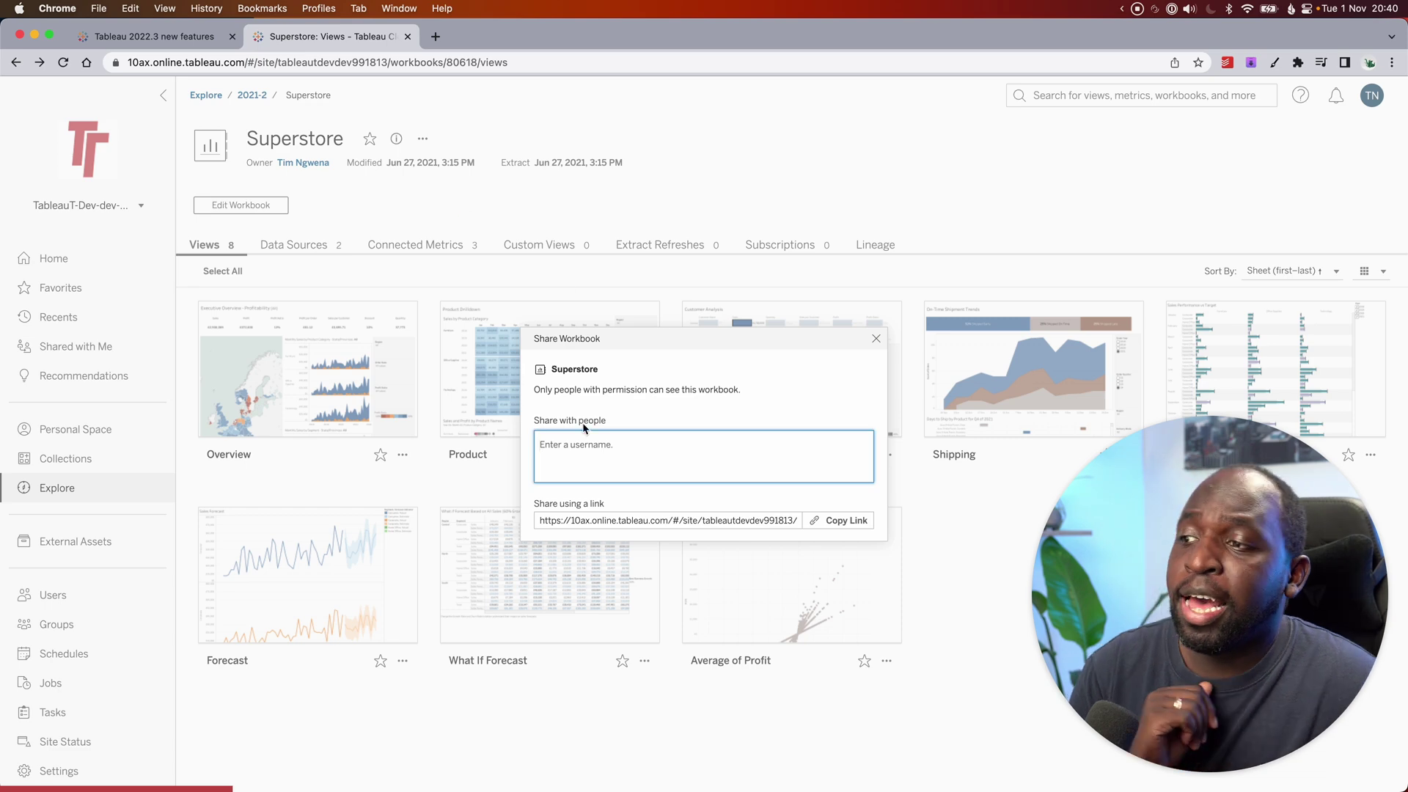
{"action": "type", "text": "timot"}
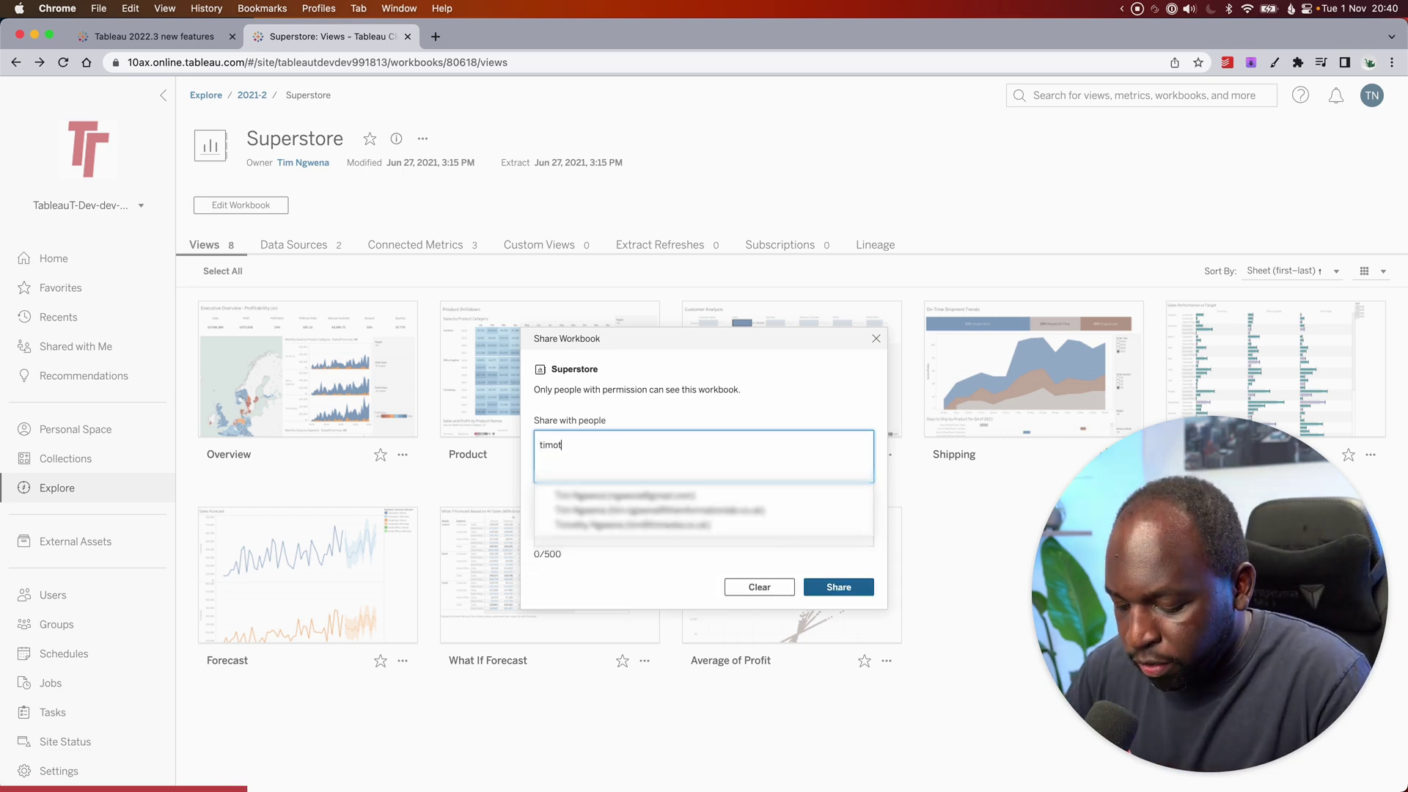
{"action": "type", "text": "hy"}
{"action": "left_click", "coordinate": [691, 494]}
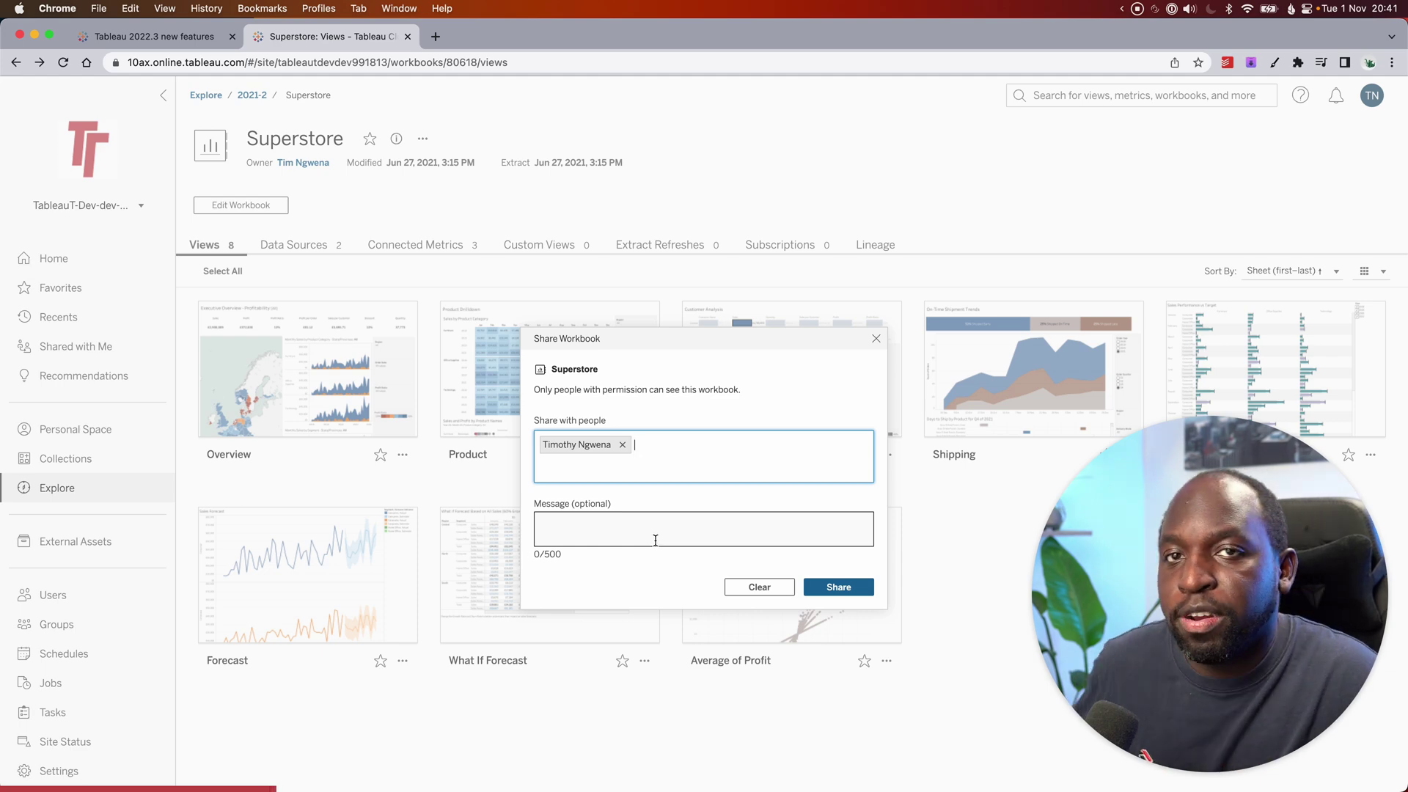
{"action": "left_click", "coordinate": [843, 589]}
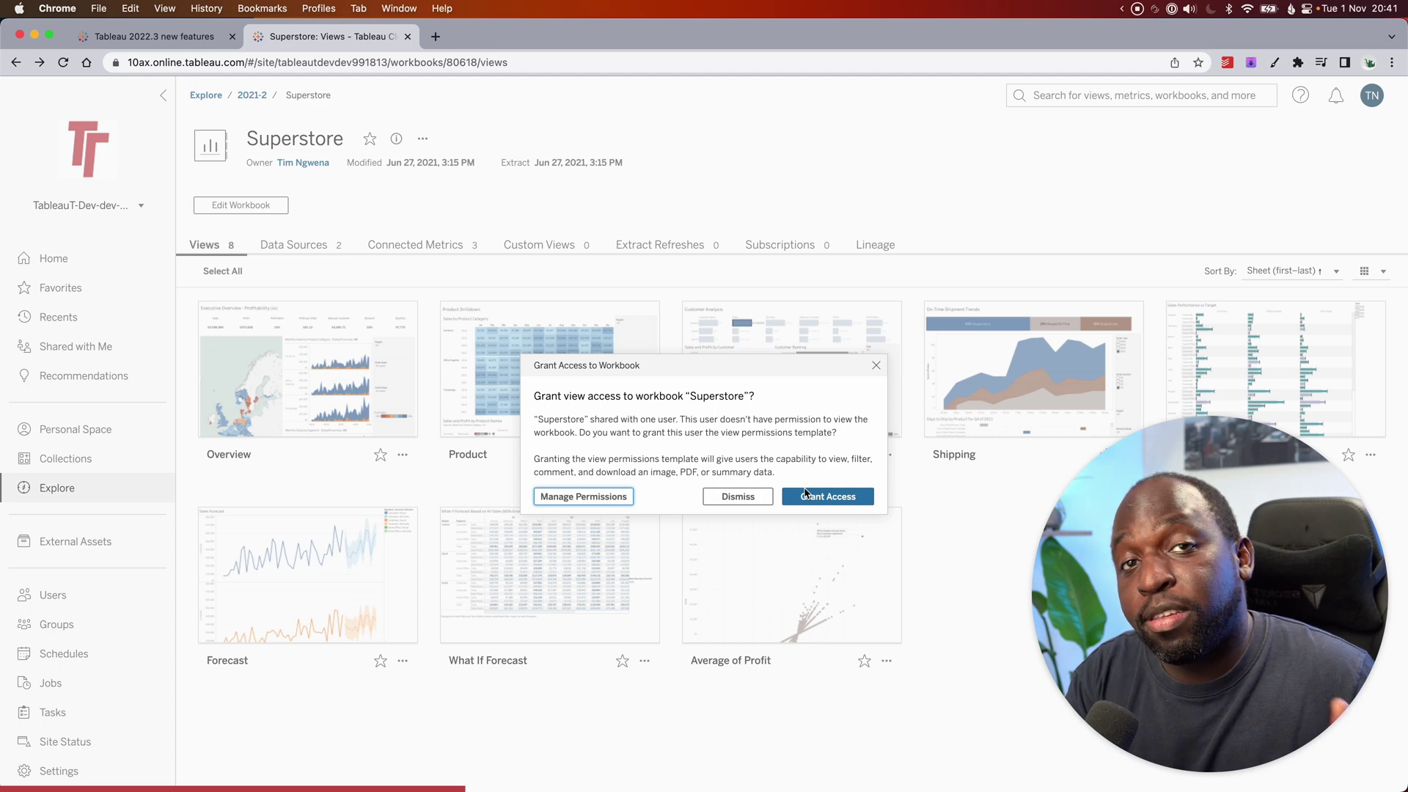
Step: Review Superstore's permission rules via Manage Permissions instead of granting access, then close them
{"action": "left_click", "coordinate": [584, 496]}
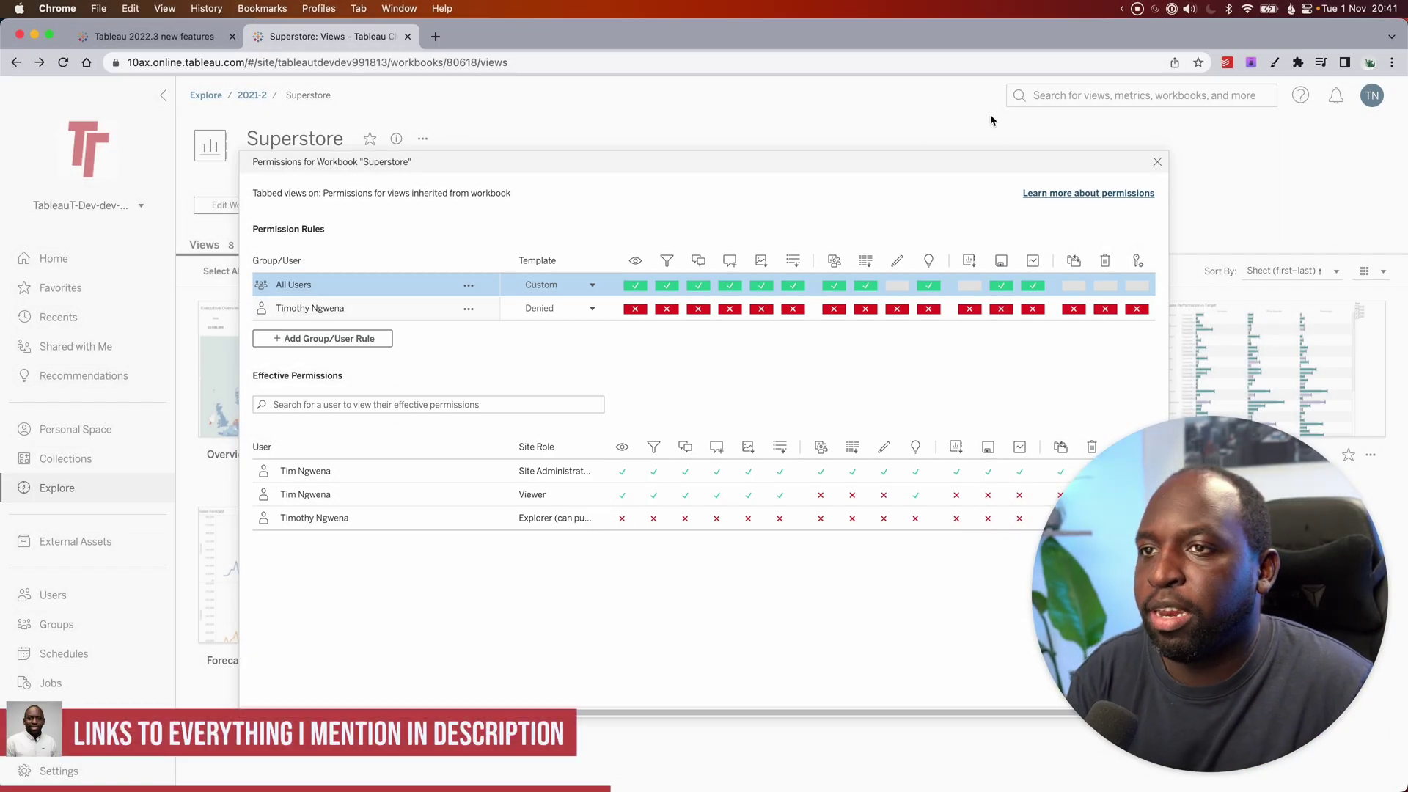
{"action": "left_click", "coordinate": [1157, 162]}
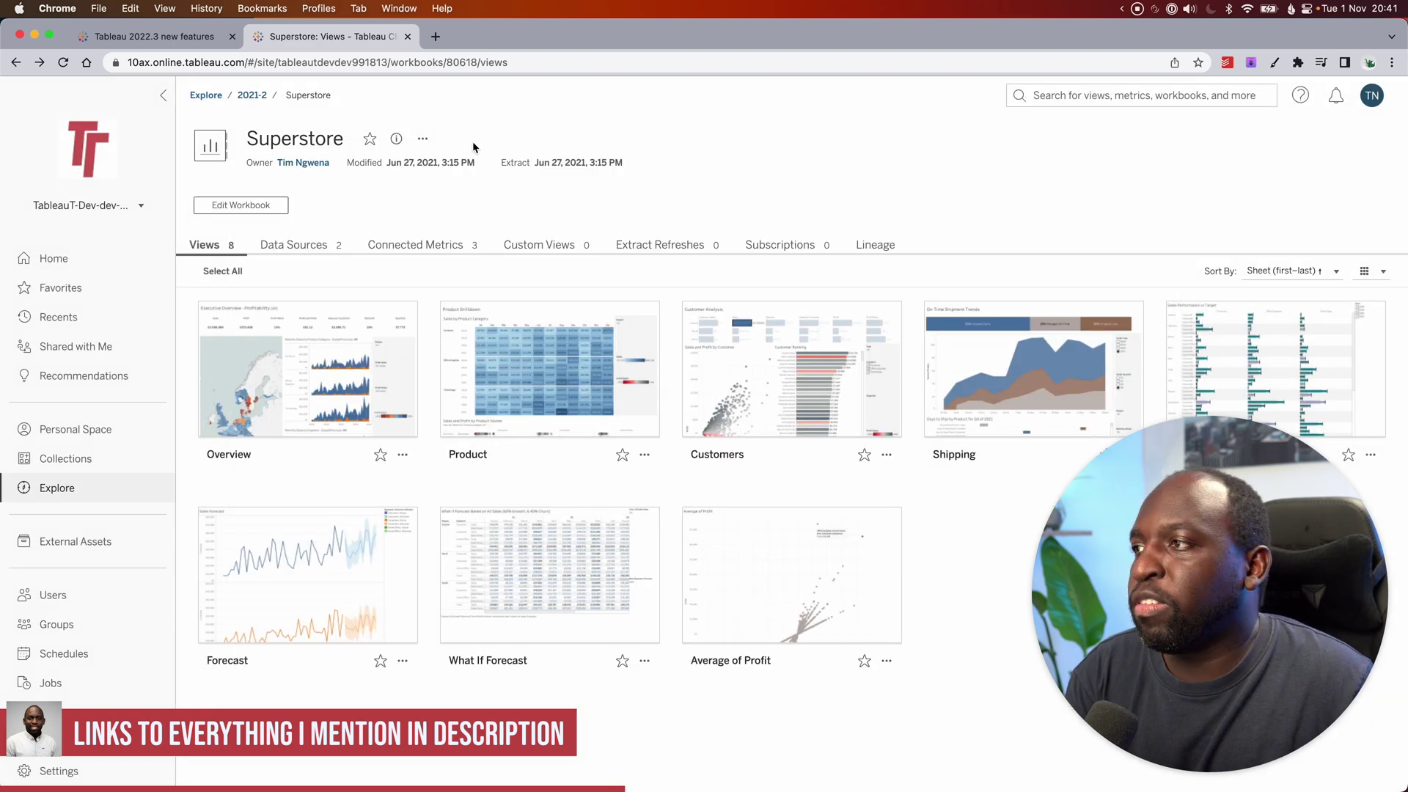
Step: Share Superstore again with the same user, selected from the name suggestions
{"action": "left_click", "coordinate": [422, 139]}
{"action": "left_click", "coordinate": [449, 204]}
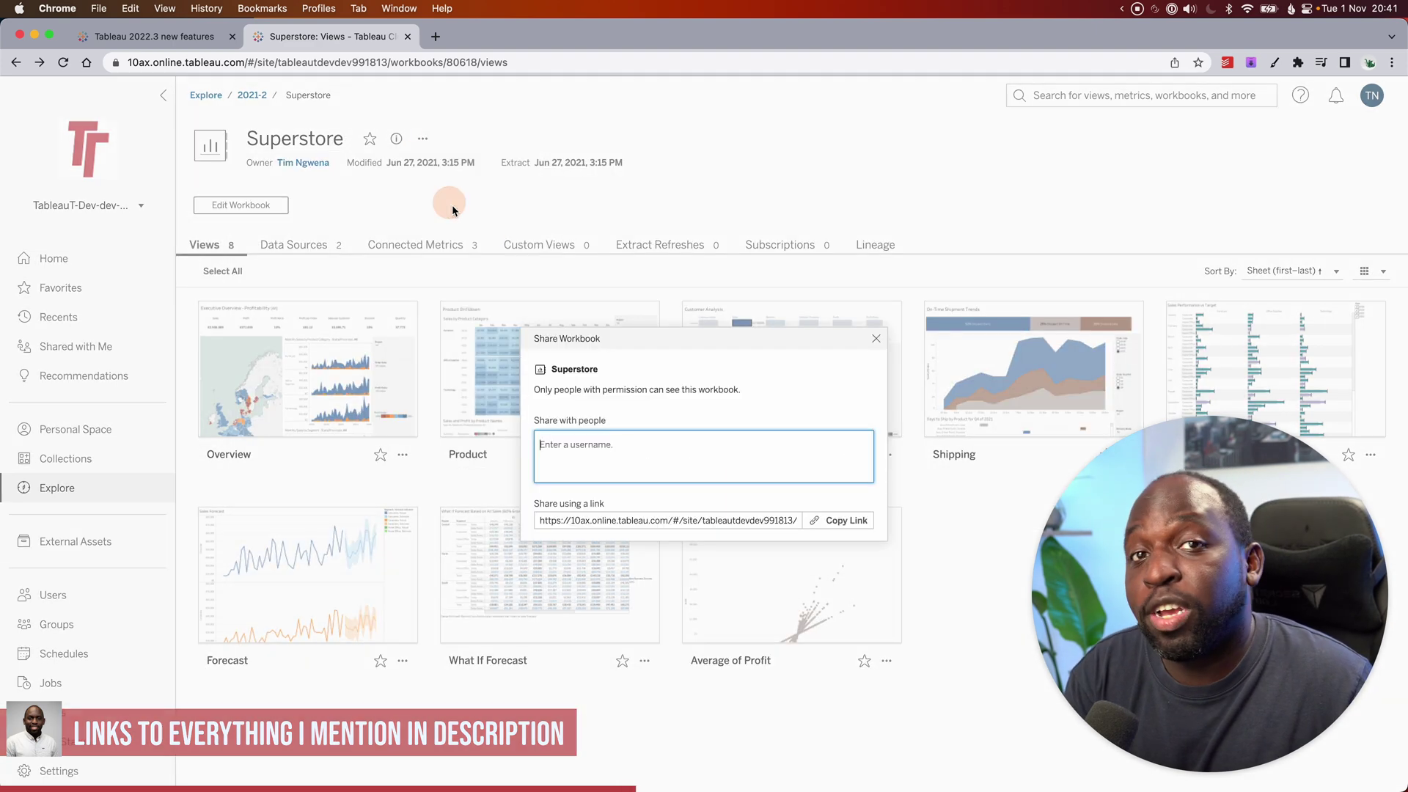
{"action": "left_click", "coordinate": [579, 431]}
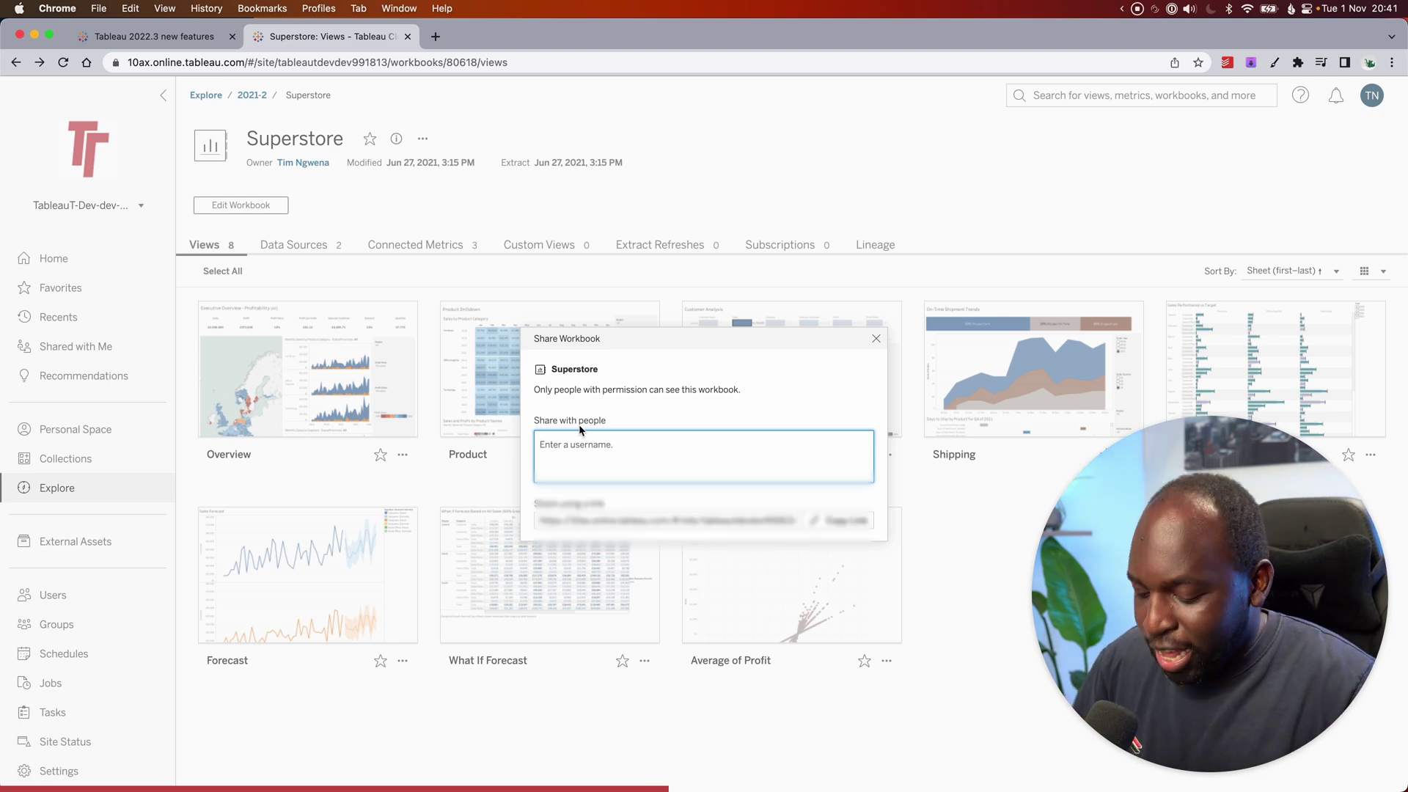
{"action": "type", "text": "timoth"}
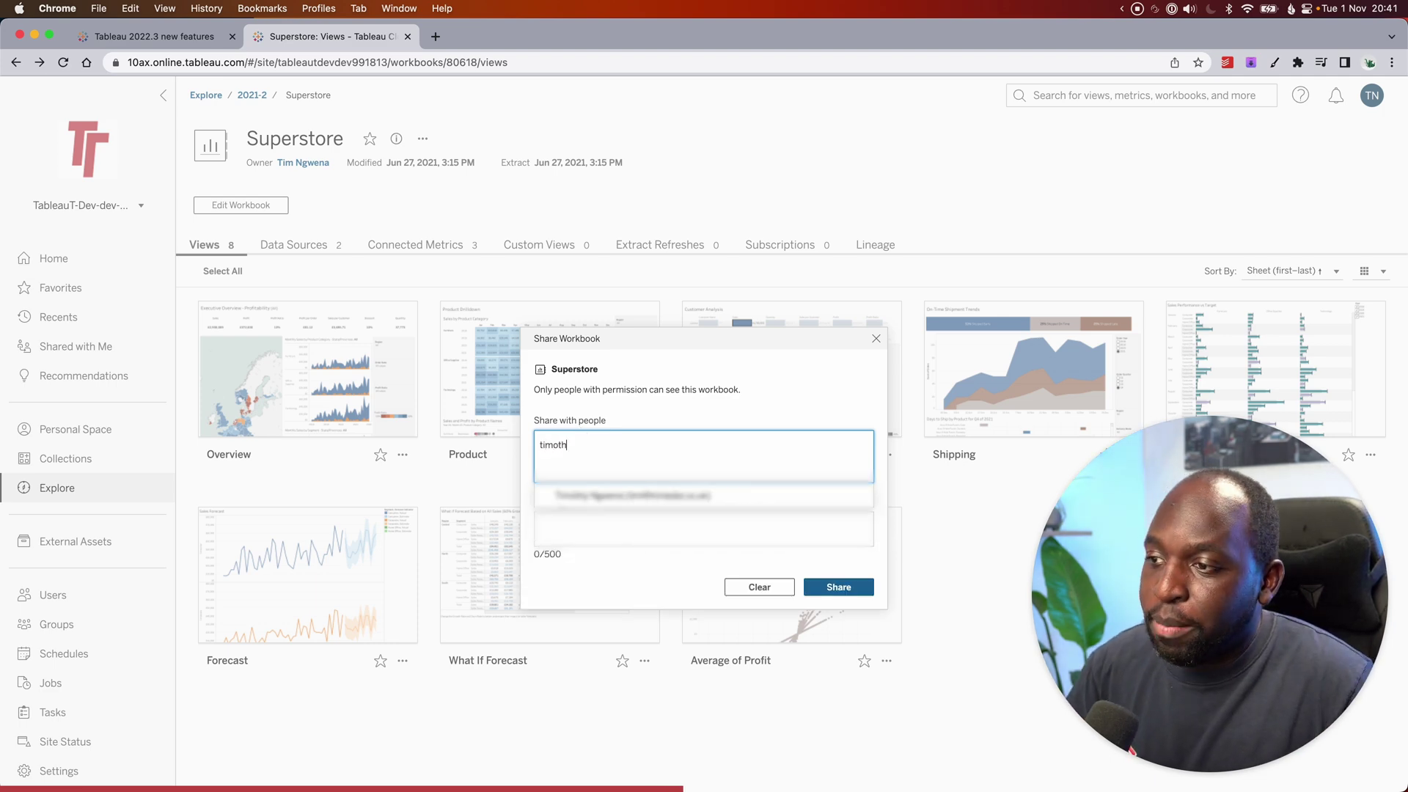
{"action": "left_click", "coordinate": [659, 495]}
{"action": "left_click", "coordinate": [847, 594]}
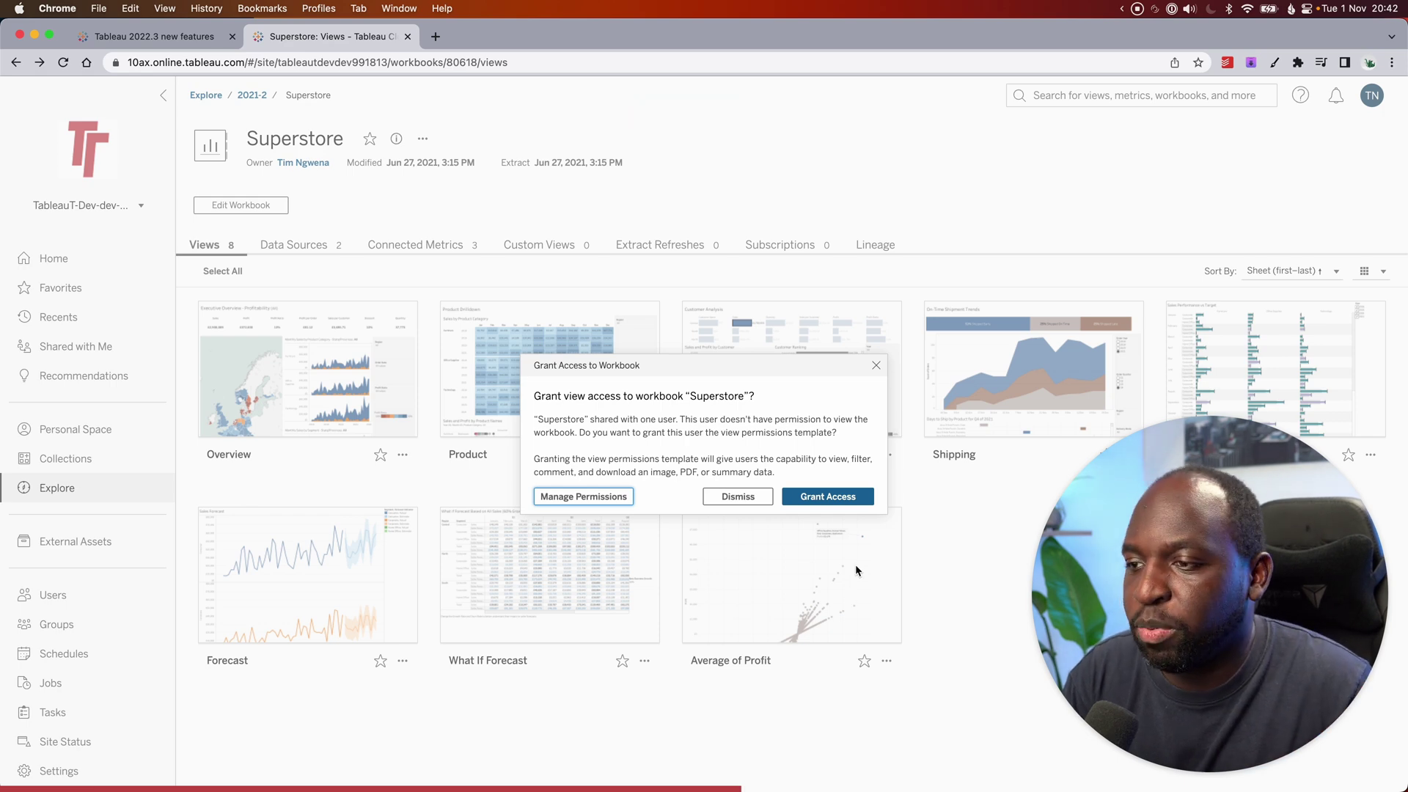
Step: Grant the user View-template access to Superstore and reopen the workbook's actions menu
{"action": "left_click", "coordinate": [845, 498]}
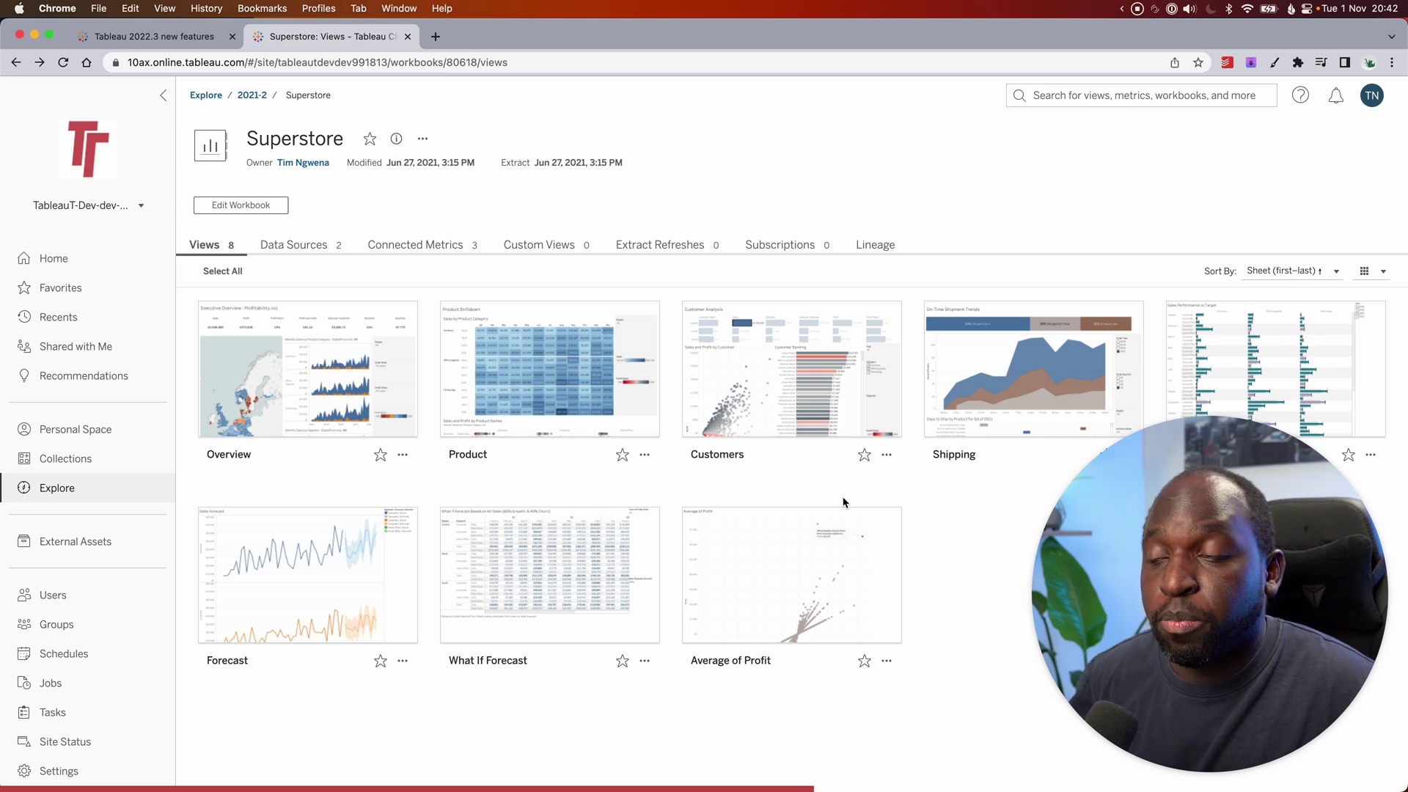
{"action": "left_click", "coordinate": [423, 139]}
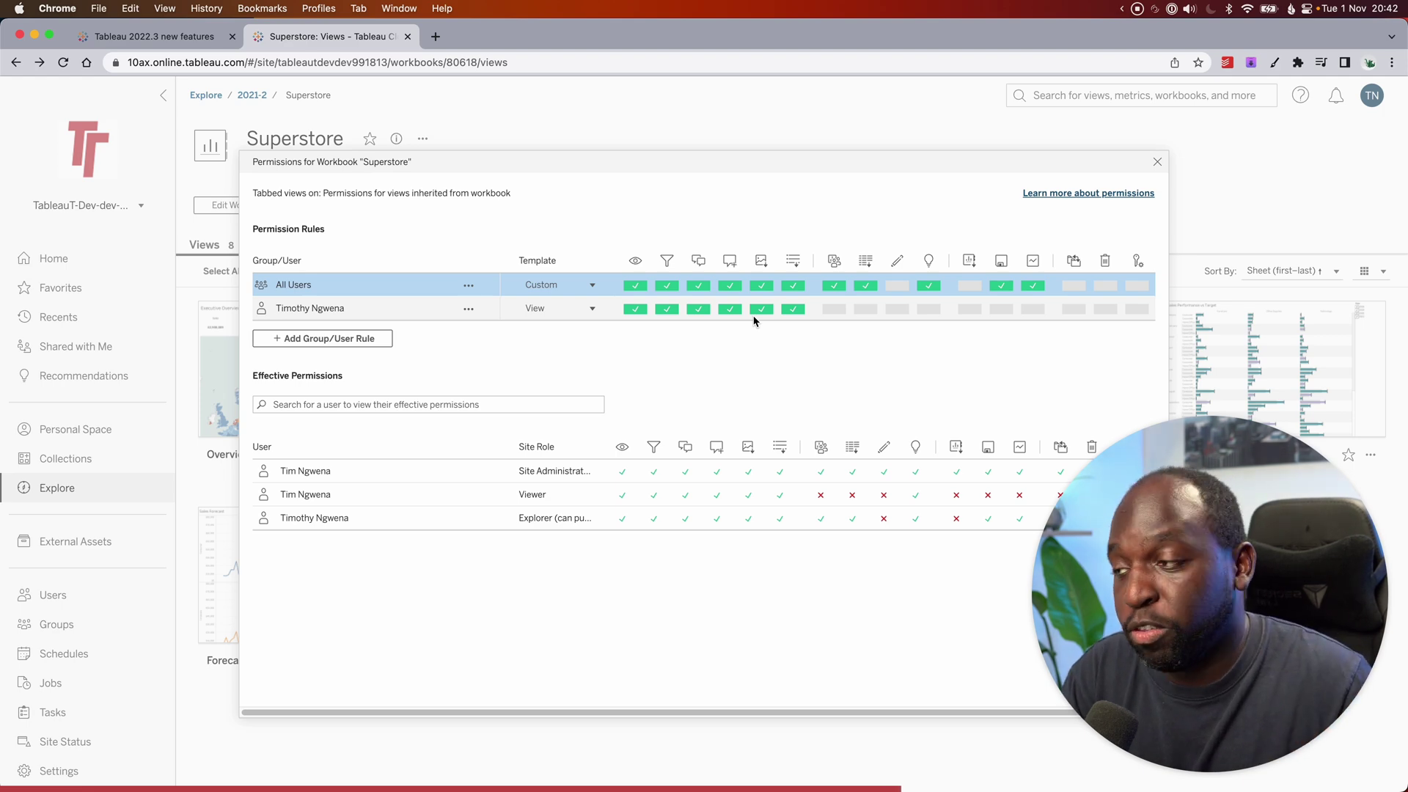
{"action": "left_click", "coordinate": [372, 519]}
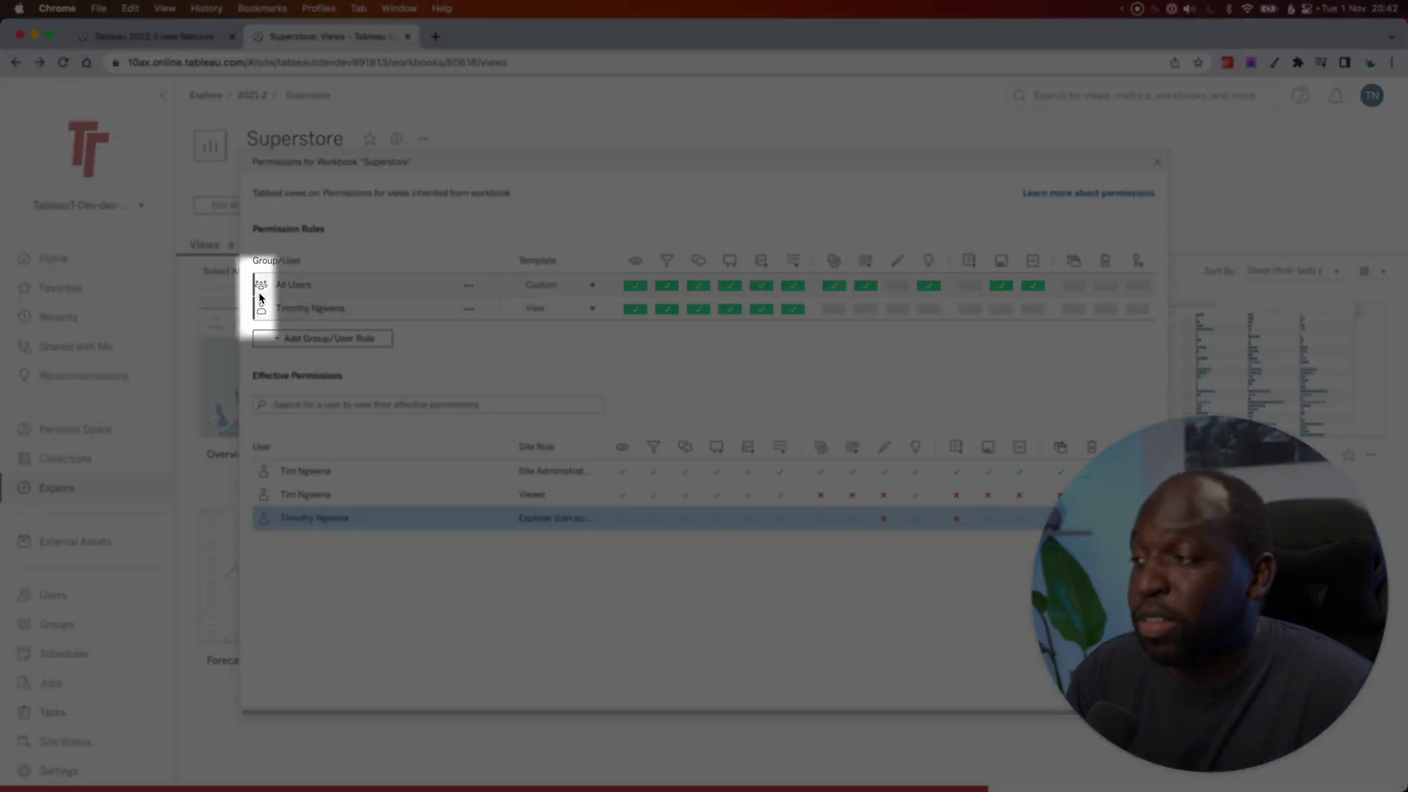
{"action": "left_click", "coordinate": [367, 510]}
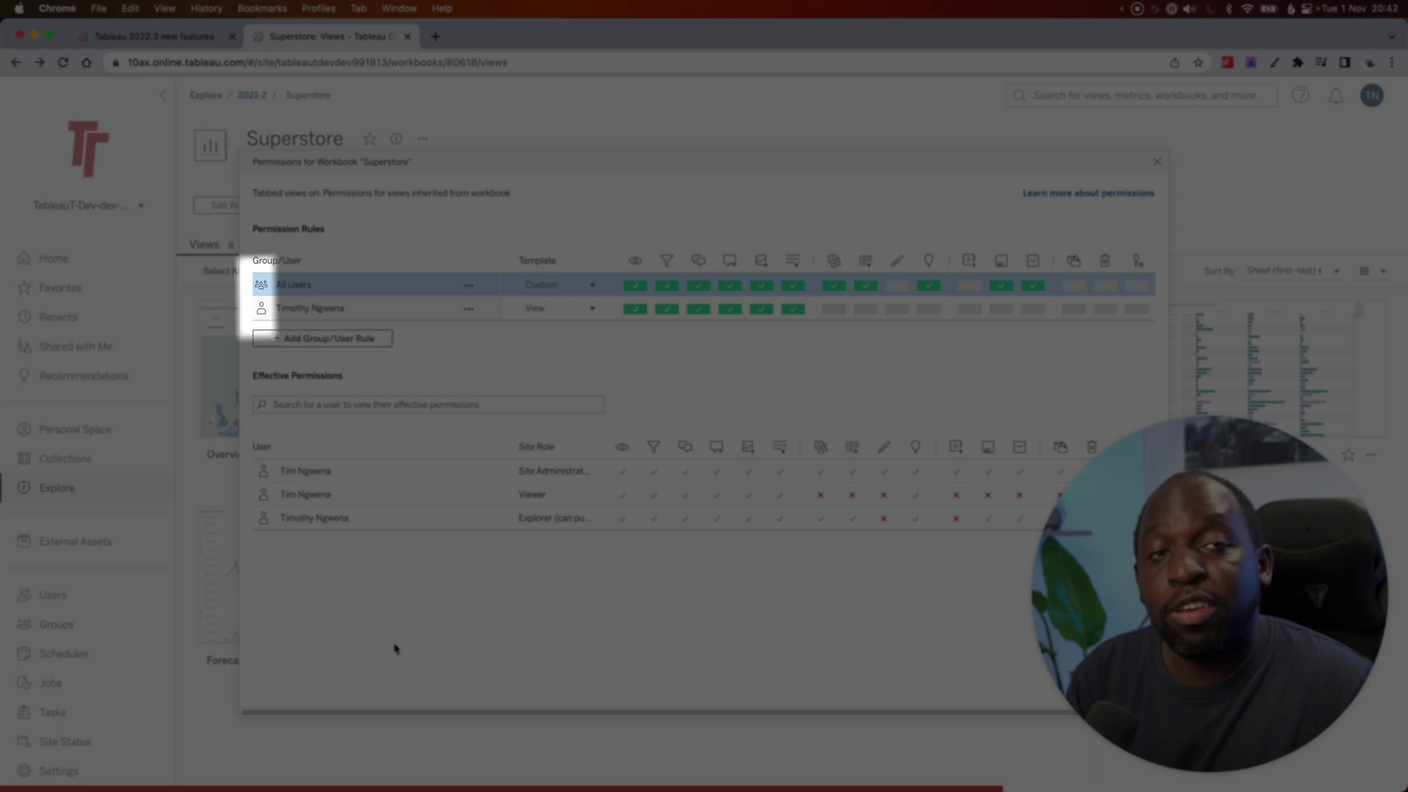
{"action": "left_click", "coordinate": [380, 521]}
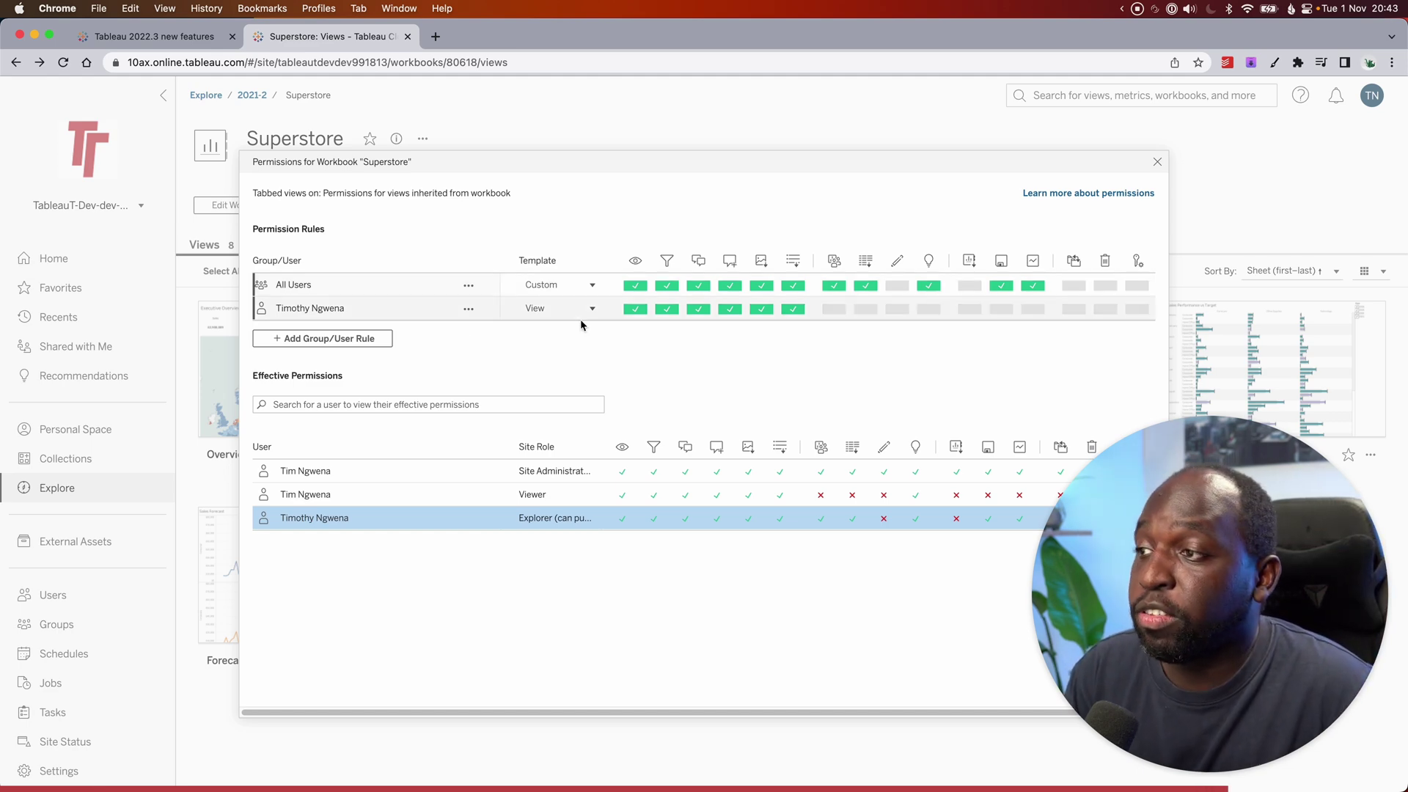
Step: Delete the user's View-template rule on Superstore and close the Permissions window
{"action": "left_click", "coordinate": [469, 308]}
{"action": "left_click", "coordinate": [513, 375]}
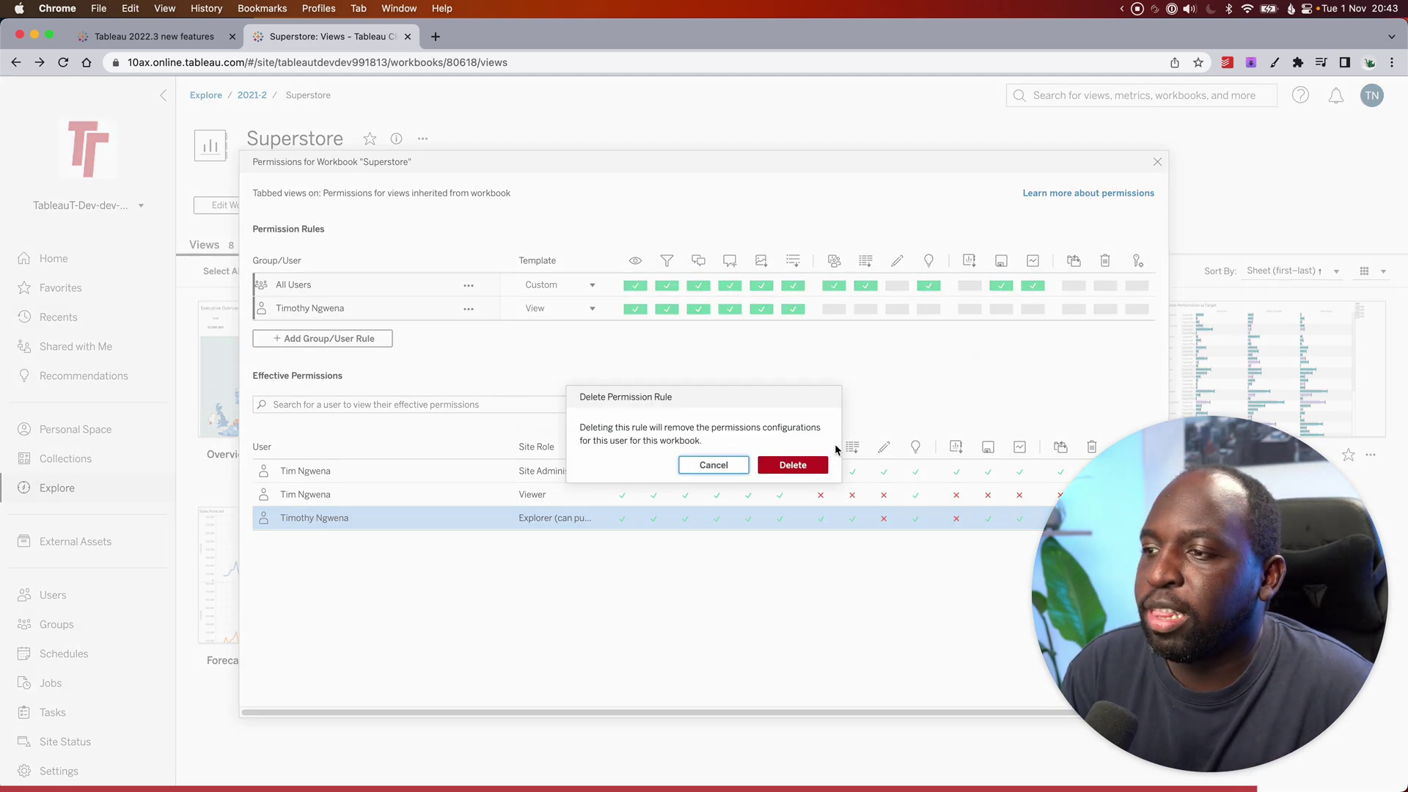
{"action": "left_click", "coordinate": [803, 464]}
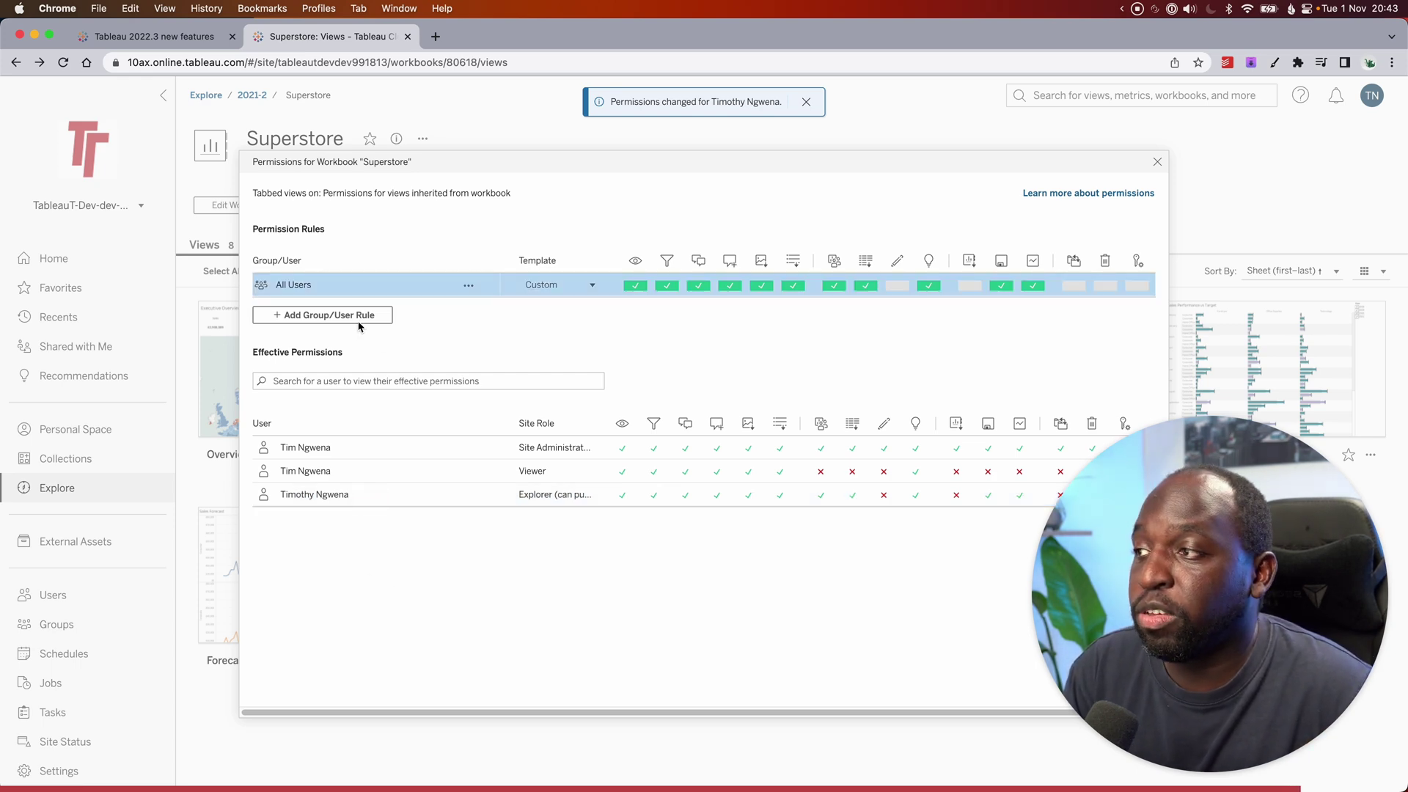
{"action": "left_click", "coordinate": [1157, 163]}
Step: Share Superstore with the user again, picked from the name suggestions
{"action": "left_click", "coordinate": [423, 139]}
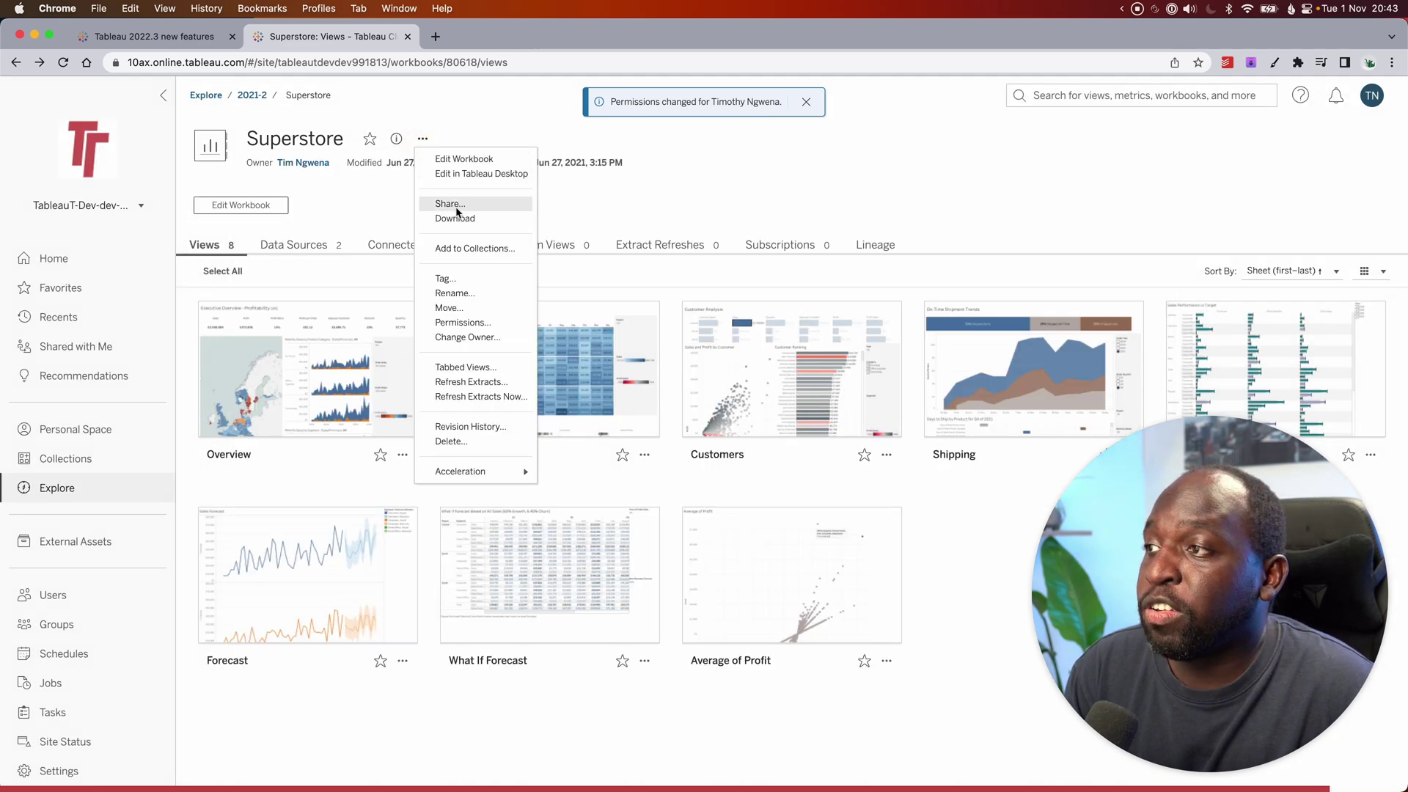
{"action": "left_click", "coordinate": [449, 203]}
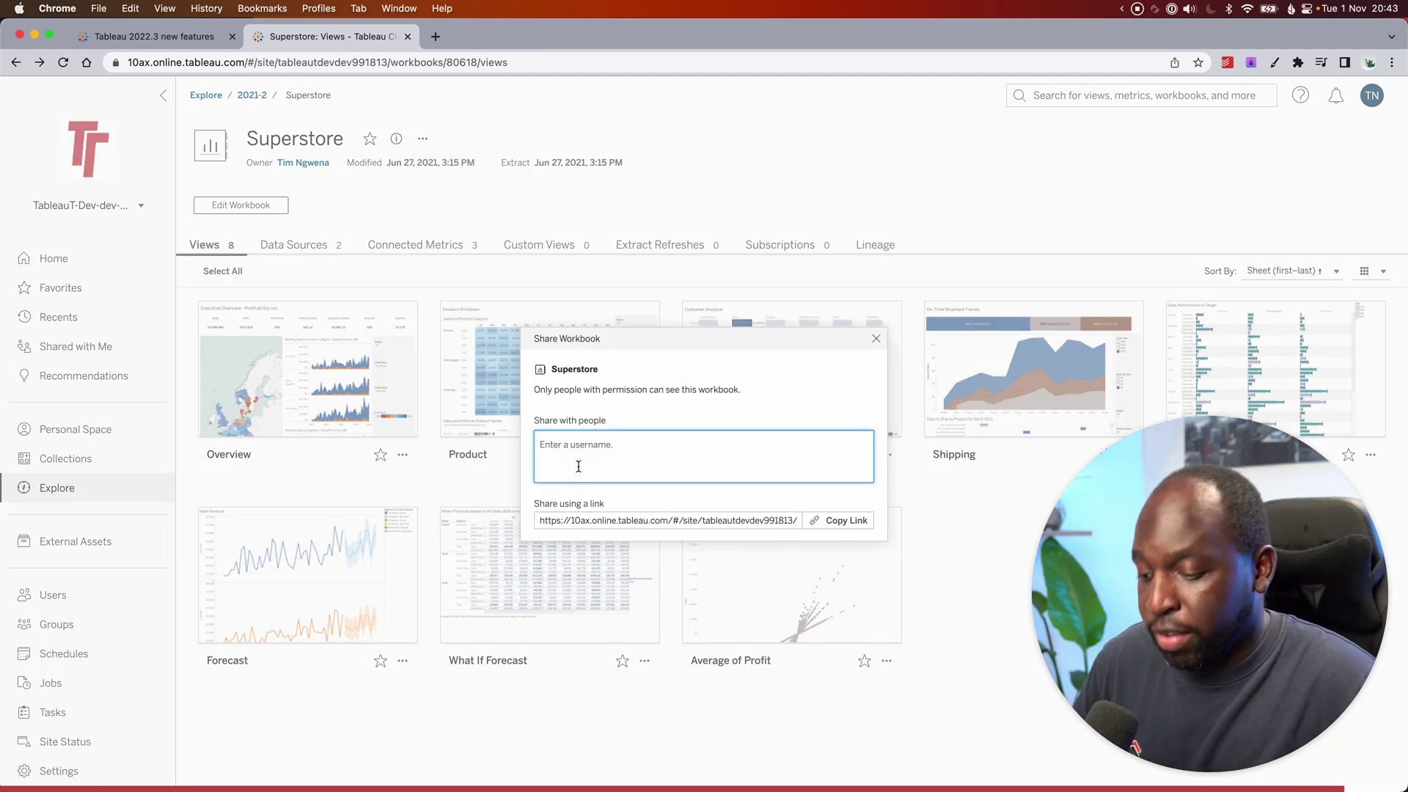
{"action": "type", "text": "tim"}
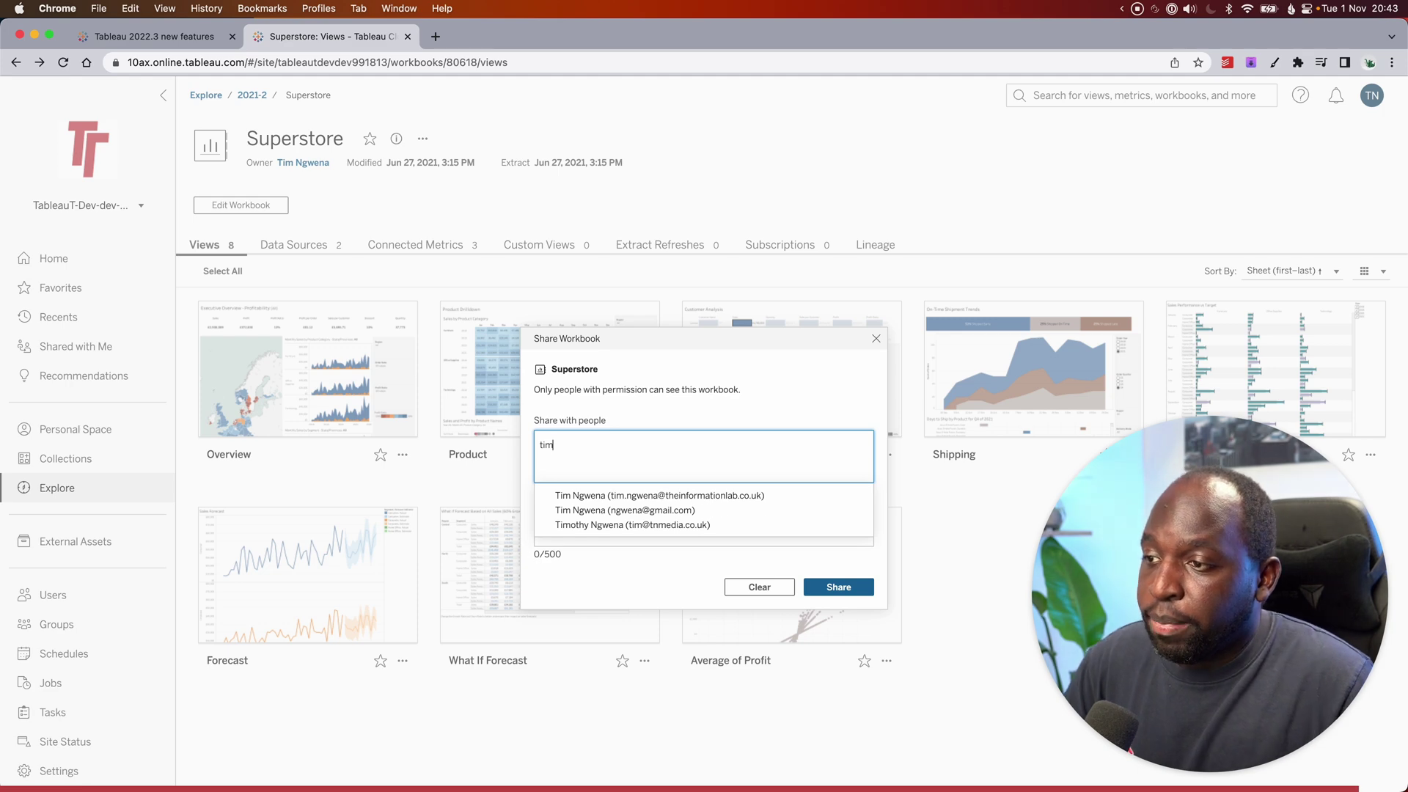
{"action": "left_click", "coordinate": [669, 525]}
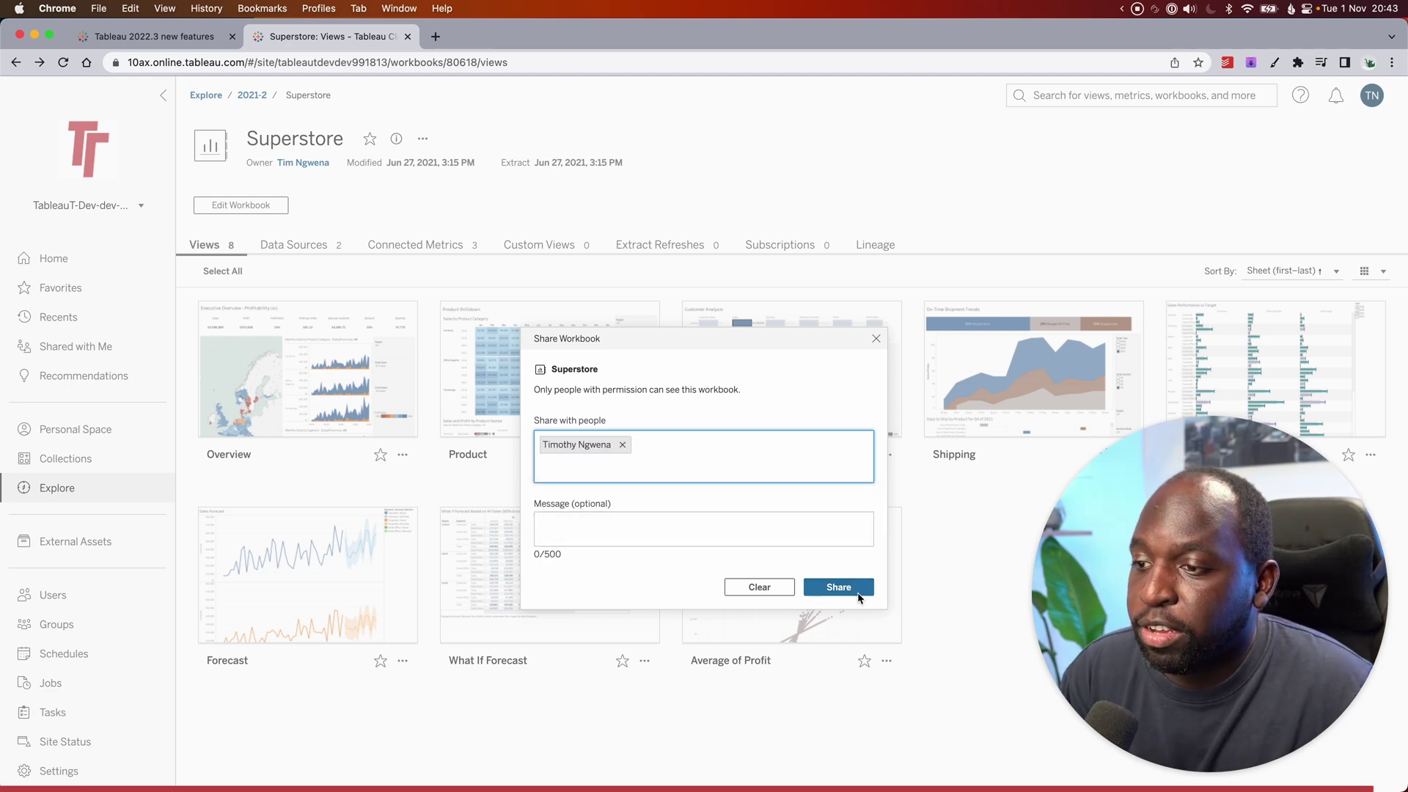
{"action": "left_click", "coordinate": [857, 587]}
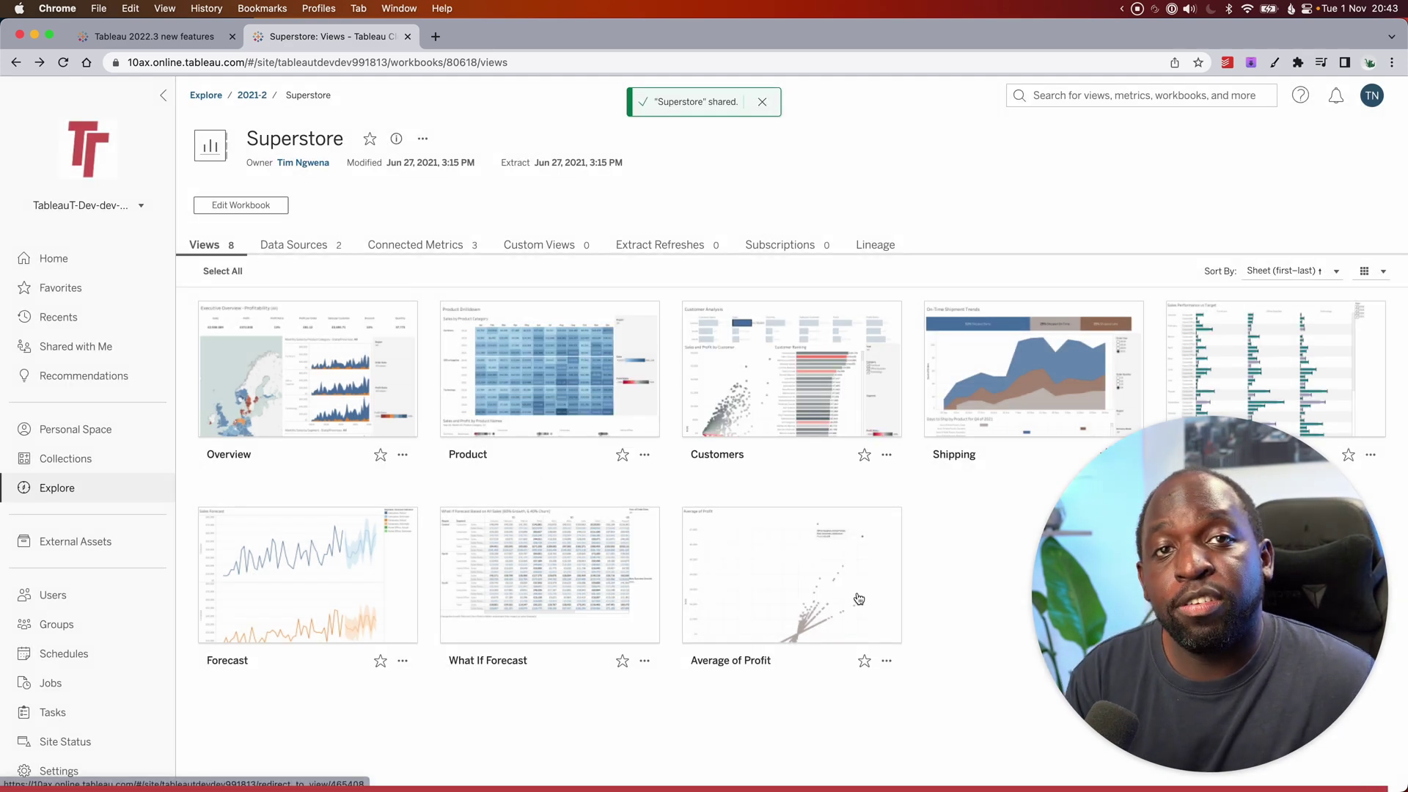